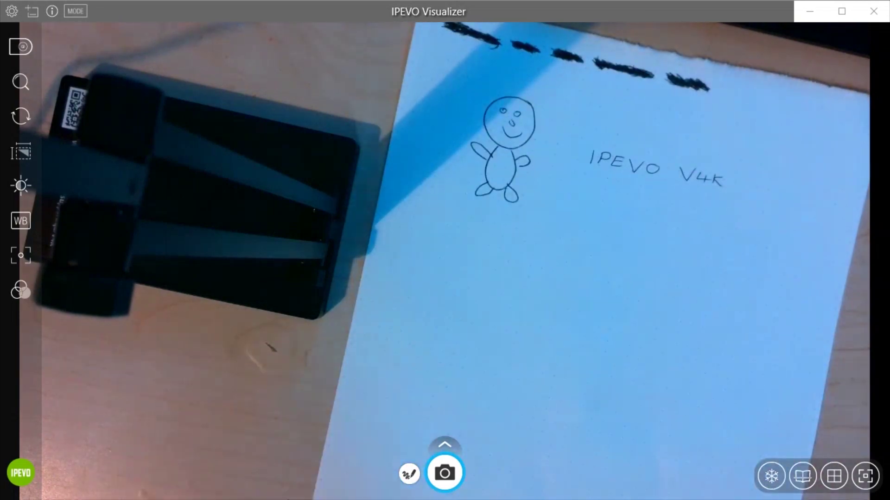
# In the V4K camera settings, try a contrast of 45, return it to the minimum, and raise the hue slightly
pyautogui.click(18, 46)
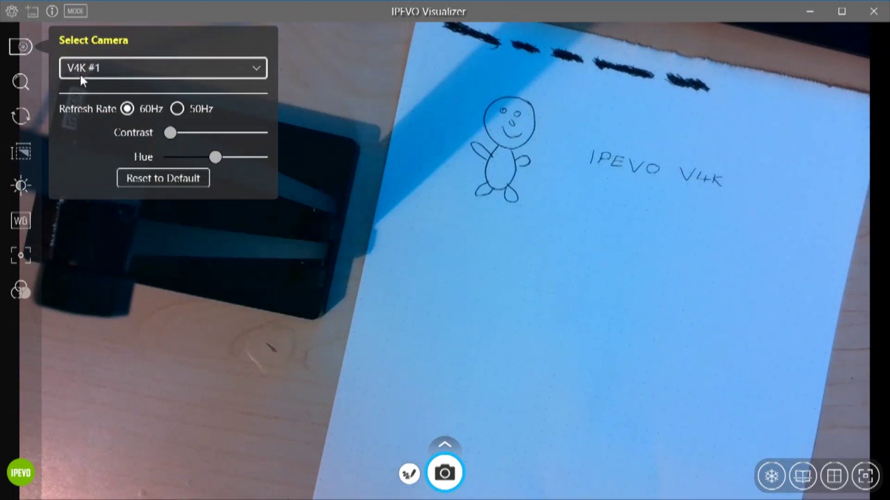
pyautogui.click(21, 46)
pyautogui.click(21, 46)
pyautogui.moveTo(177, 132); pyautogui.dragTo(158, 130)
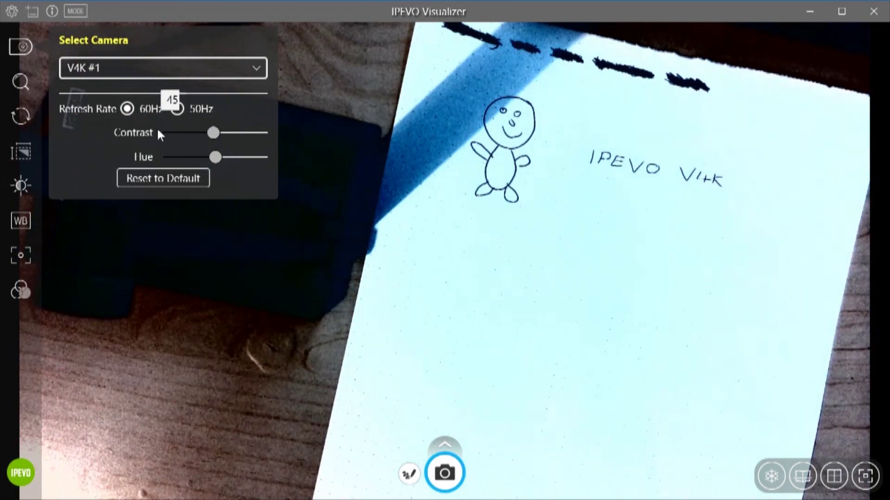
pyautogui.moveTo(215, 158)
pyautogui.mouseDown()
pyautogui.moveTo(174, 161)
pyautogui.moveTo(226, 158)
pyautogui.mouseUp()
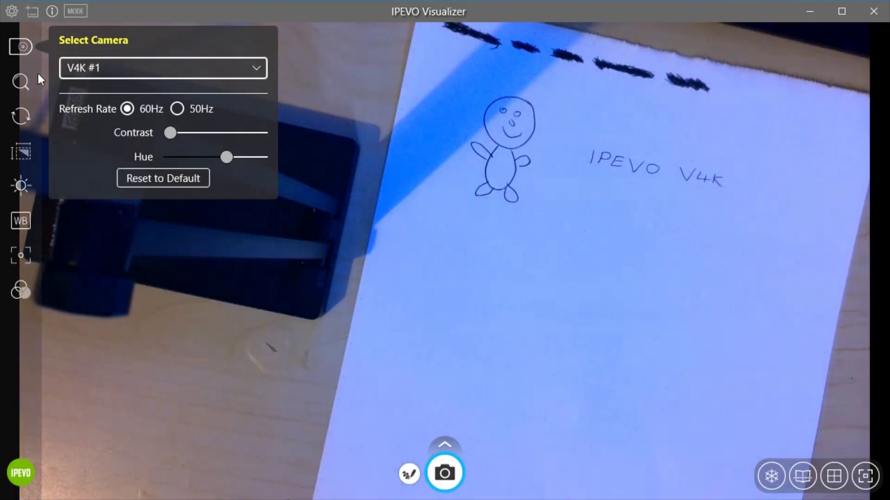
# Zoom the camera view in to 12x and back out to the minimum
pyautogui.click(19, 82)
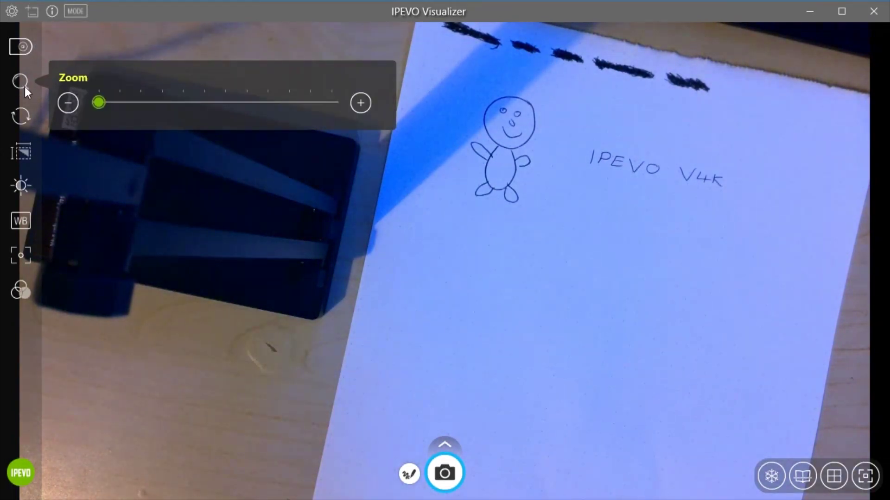
pyautogui.moveTo(99, 100); pyautogui.dragTo(351, 108)
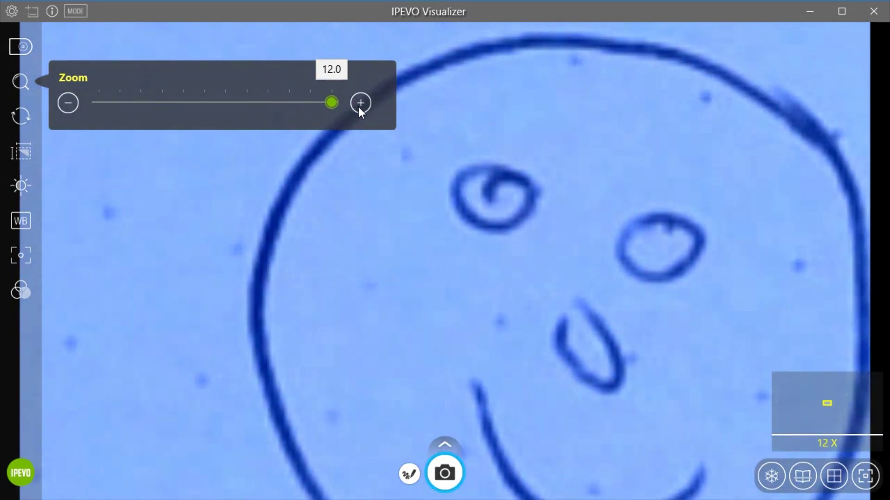
pyautogui.moveTo(332, 112); pyautogui.dragTo(83, 115)
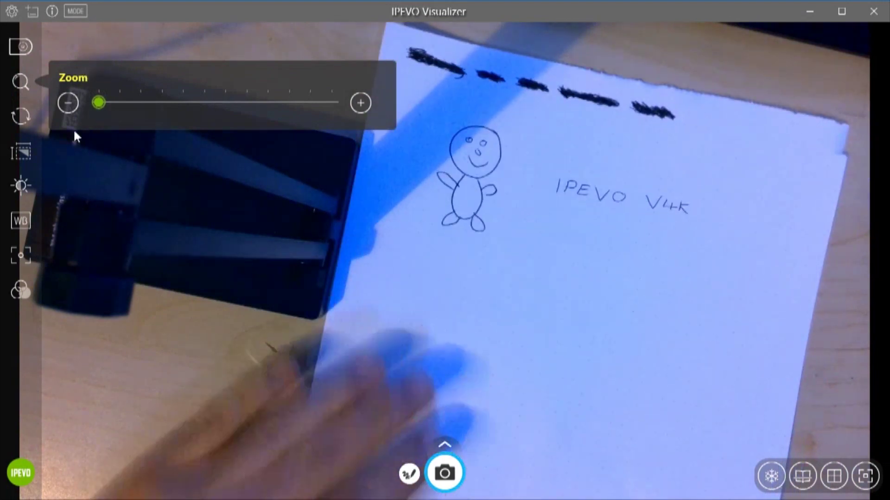
# Try horizontal and vertical mirroring one at a time, turn both off, and rotate the image to 359°
pyautogui.click(20, 123)
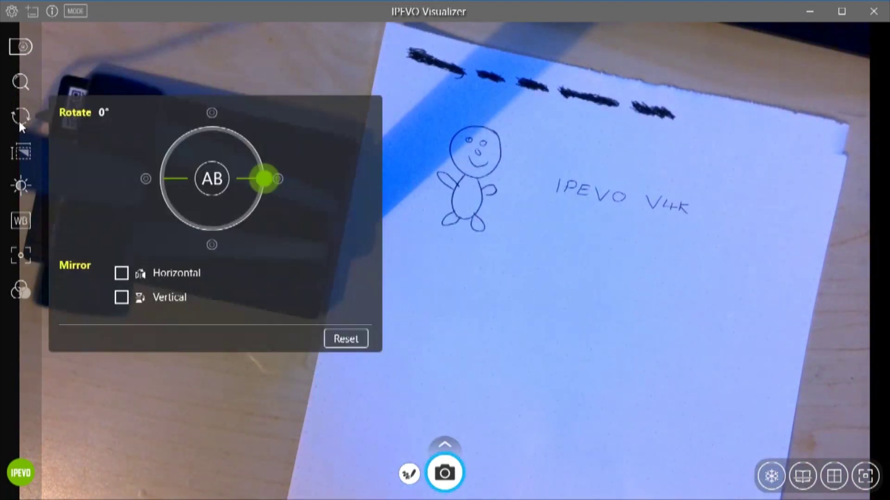
pyautogui.click(121, 273)
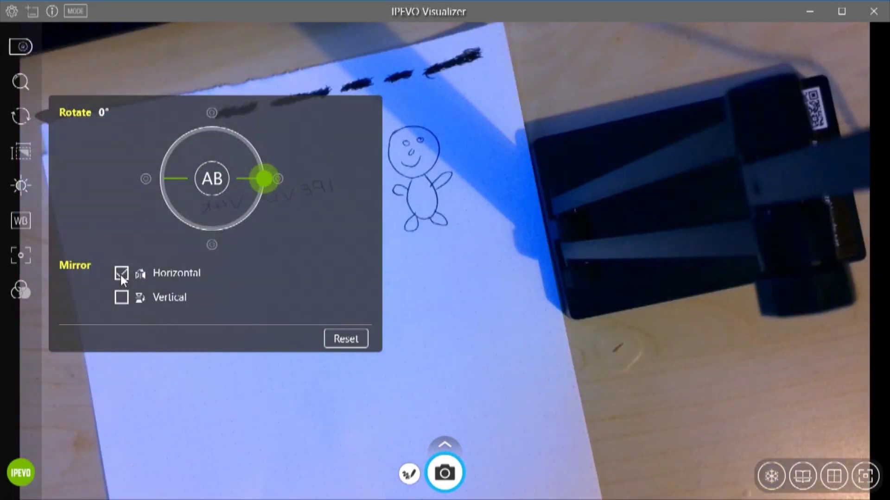
pyautogui.click(120, 274)
pyautogui.click(121, 297)
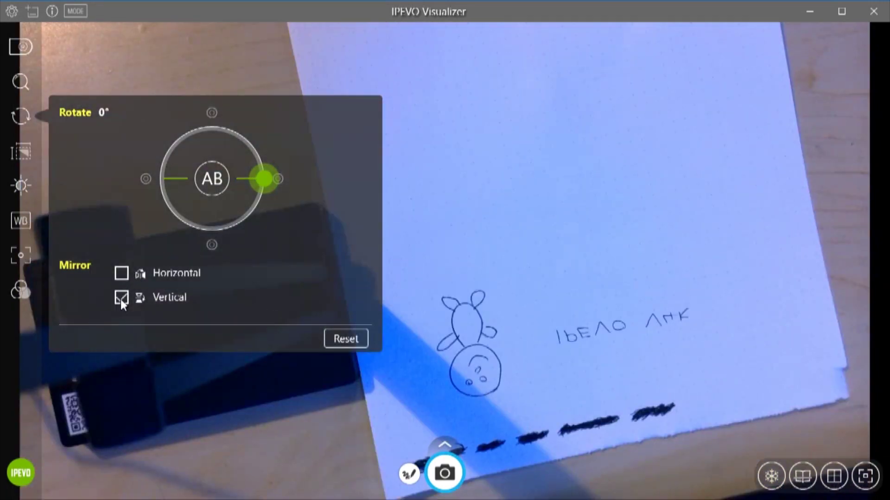
pyautogui.click(121, 298)
pyautogui.moveTo(262, 176)
pyautogui.mouseDown()
pyautogui.moveTo(225, 209)
pyautogui.moveTo(203, 200)
pyautogui.moveTo(193, 165)
pyautogui.moveTo(222, 135)
pyautogui.moveTo(245, 145)
pyautogui.moveTo(272, 179)
pyautogui.mouseUp()
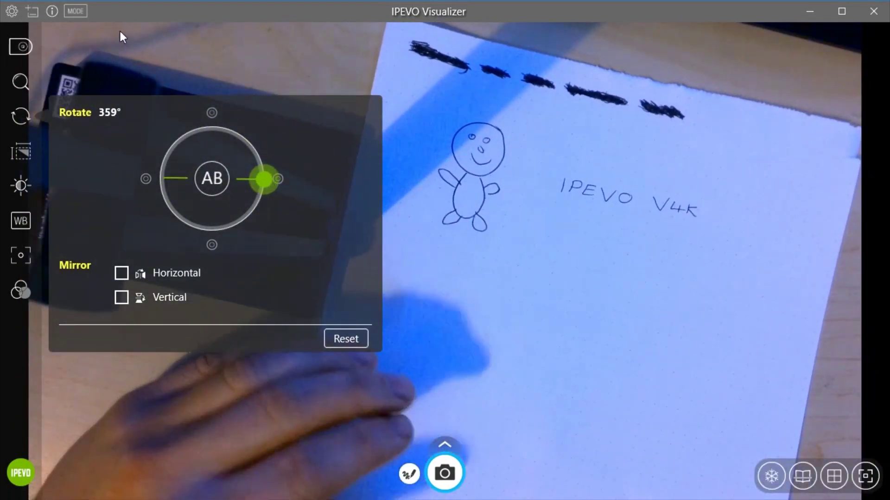
# Set the camera resolution to 3264x2448, and switch Fill Screen on and back off
pyautogui.click(20, 151)
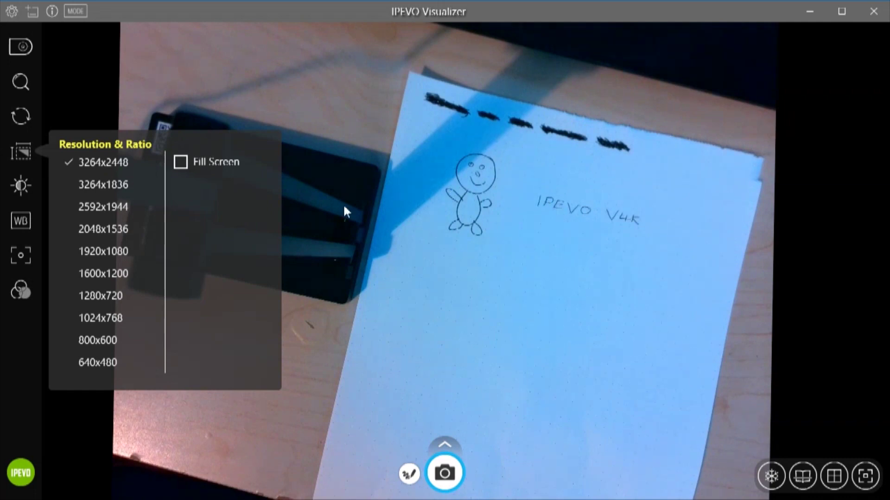
pyautogui.click(181, 163)
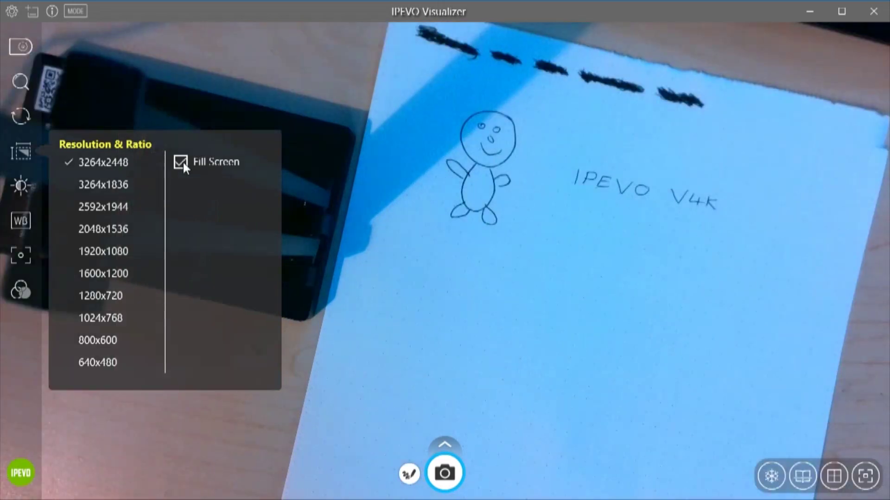
pyautogui.click(183, 163)
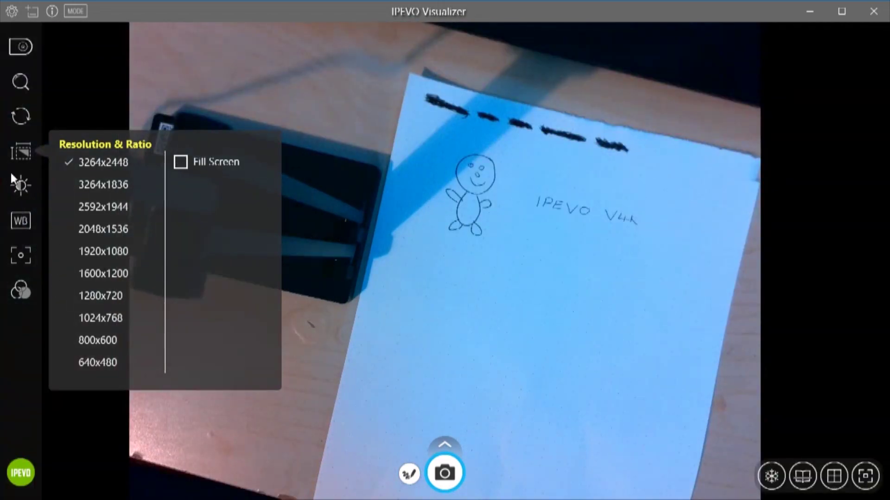
# Lower the exposure to -7 and bring it back to 0
pyautogui.click(21, 186)
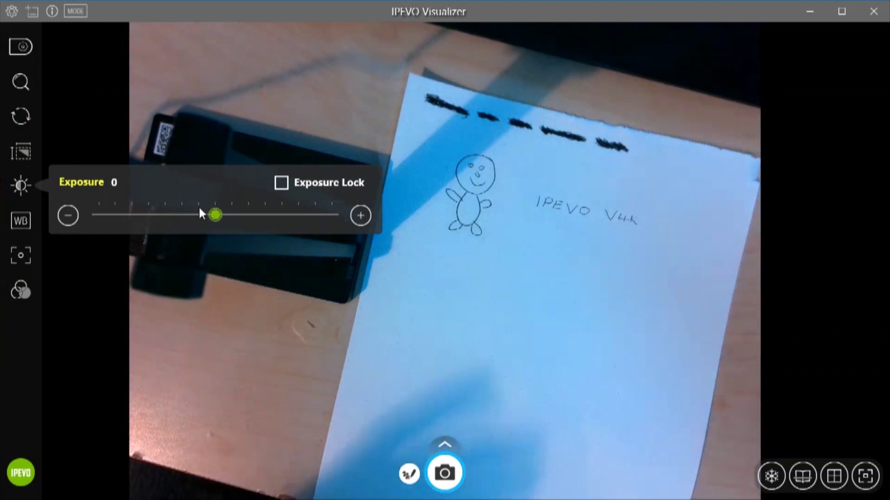
pyautogui.moveTo(211, 214); pyautogui.dragTo(64, 217)
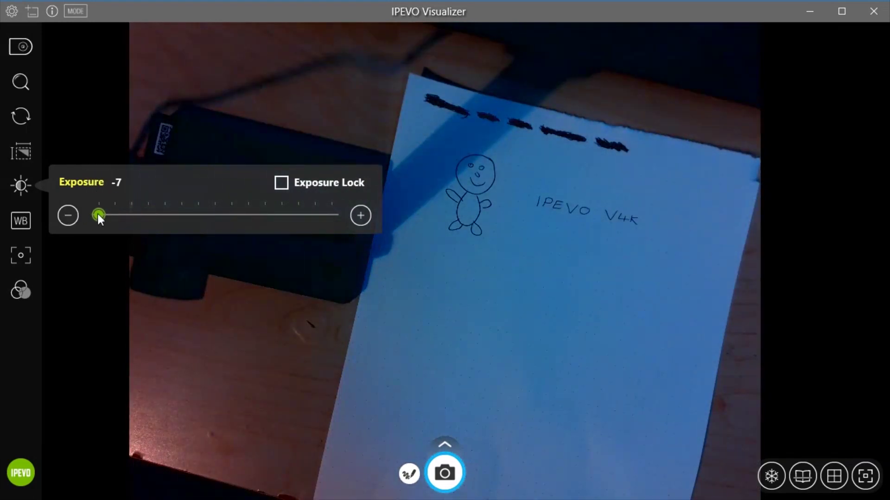
pyautogui.moveTo(99, 216); pyautogui.dragTo(216, 206)
# Try the white balance at 2200k and 7500k, and leave it locked at 2200k
pyautogui.click(21, 221)
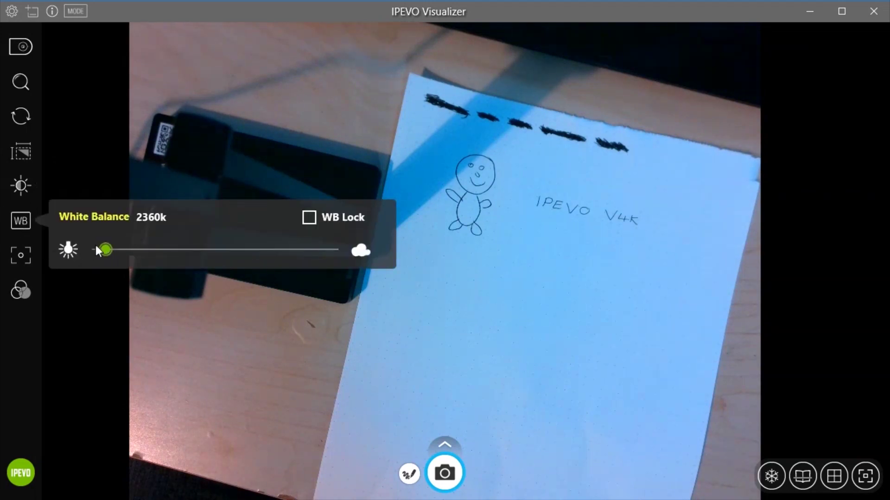
pyautogui.moveTo(96, 247); pyautogui.dragTo(66, 249)
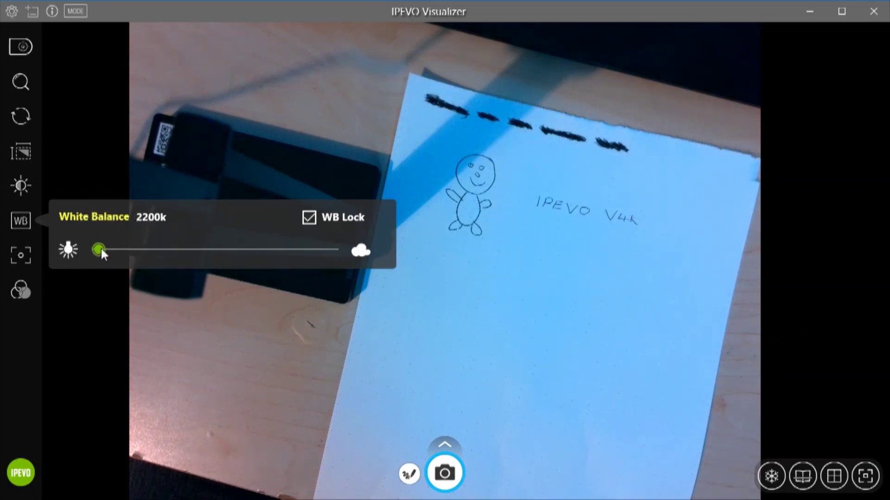
pyautogui.moveTo(98, 250)
pyautogui.moveTo(196, 256); pyautogui.dragTo(339, 250)
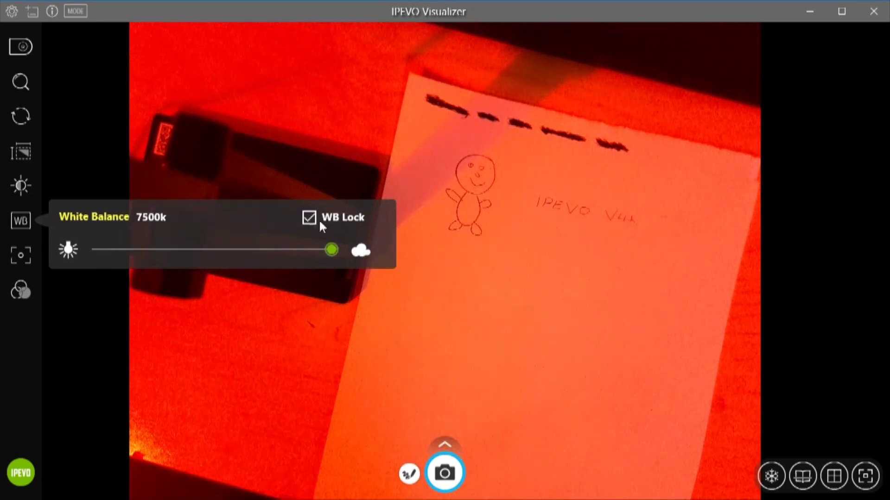
pyautogui.moveTo(326, 247); pyautogui.dragTo(92, 251)
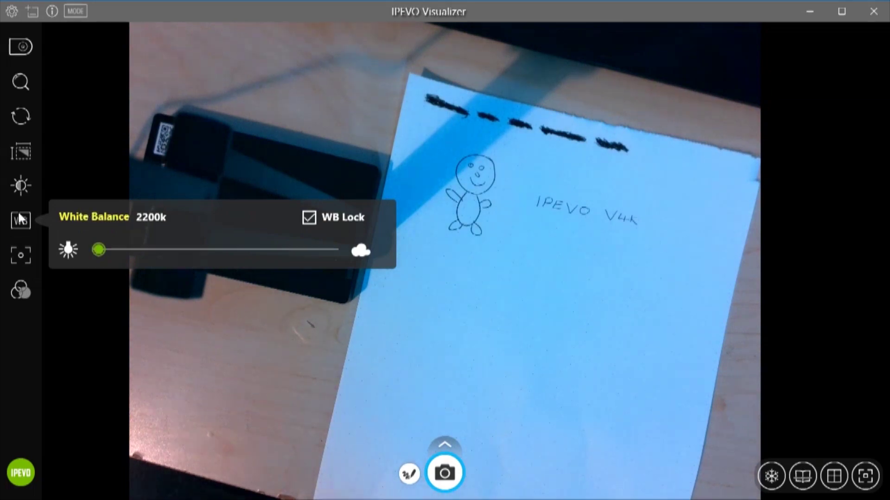
# Try manual focus at 200 and at a lower setting, and turn manual focus back off
pyautogui.click(17, 255)
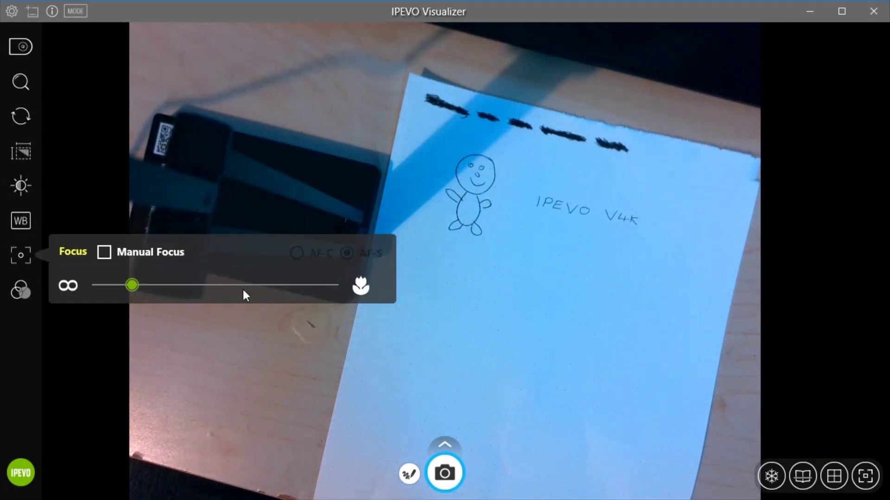
pyautogui.moveTo(138, 288); pyautogui.dragTo(167, 283)
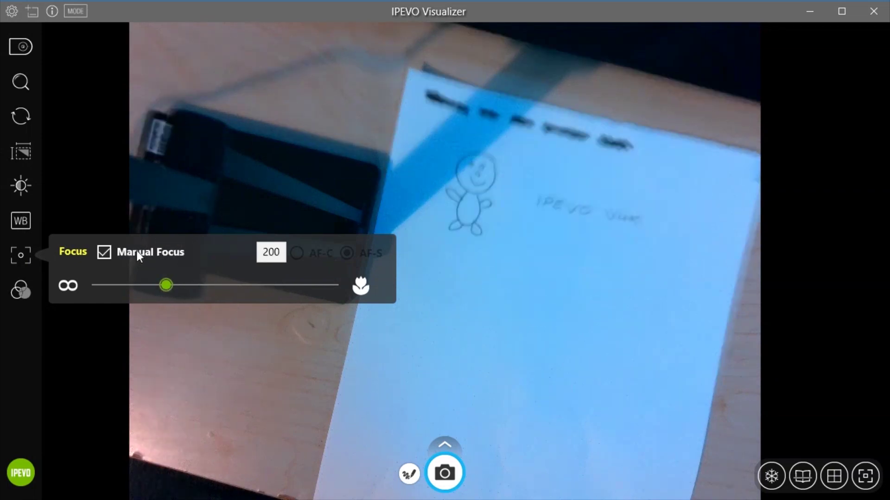
pyautogui.moveTo(271, 284); pyautogui.dragTo(129, 252)
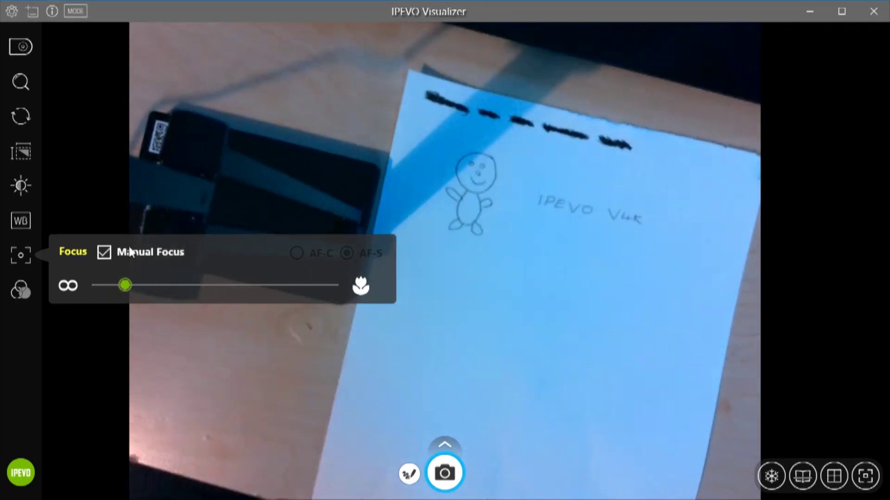
pyautogui.click(102, 252)
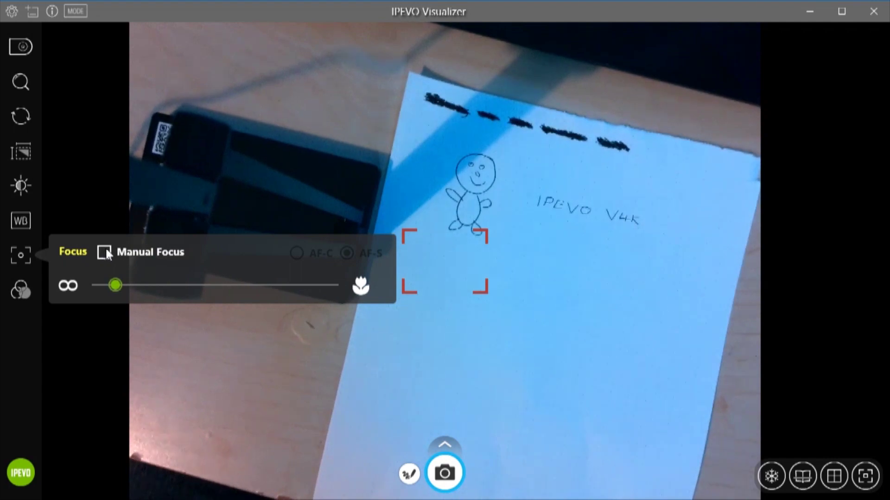
# Try every video filter in turn, from Black & White through Red On Black, and restore the Normal filter
pyautogui.click(19, 290)
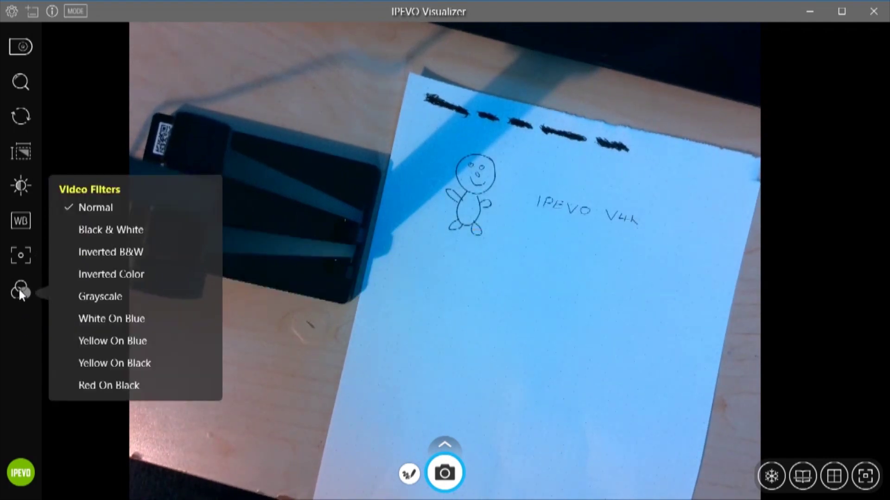
pyautogui.click(94, 229)
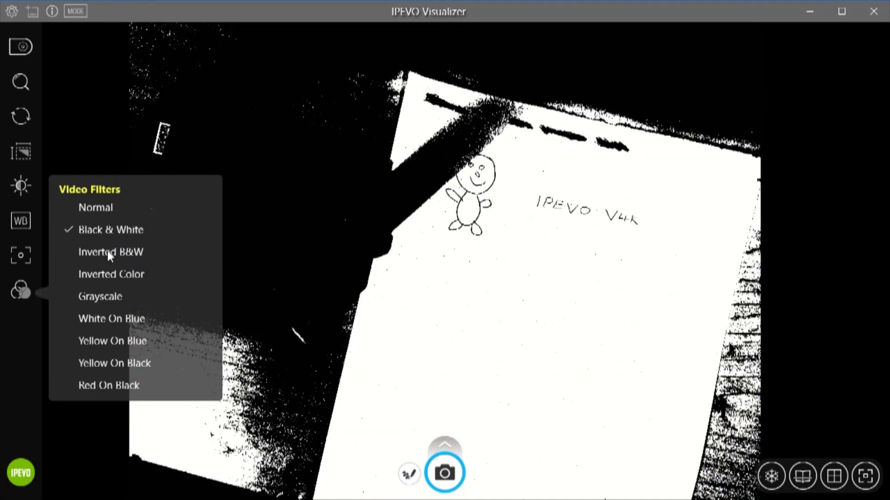
pyautogui.click(107, 250)
pyautogui.click(91, 275)
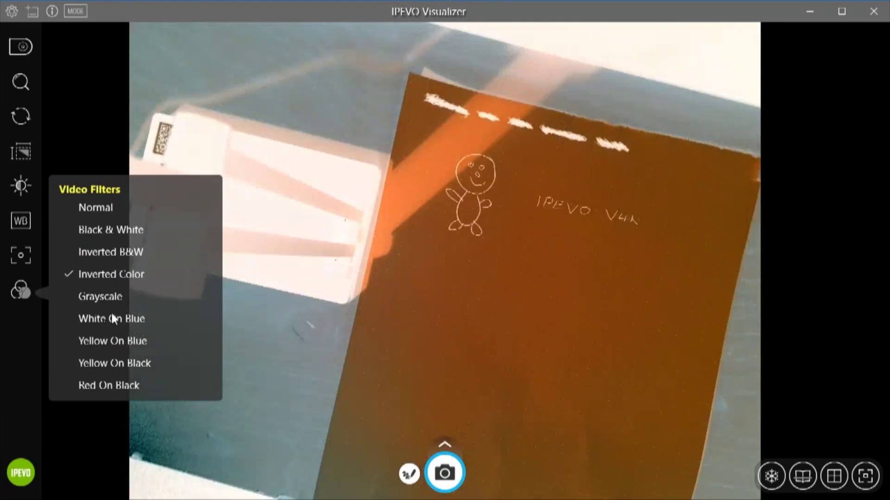
pyautogui.click(103, 298)
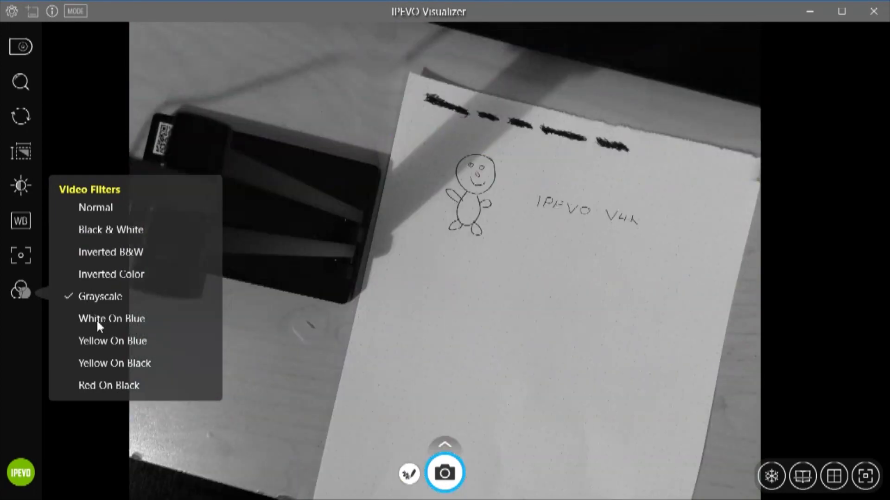
pyautogui.click(95, 320)
pyautogui.click(98, 340)
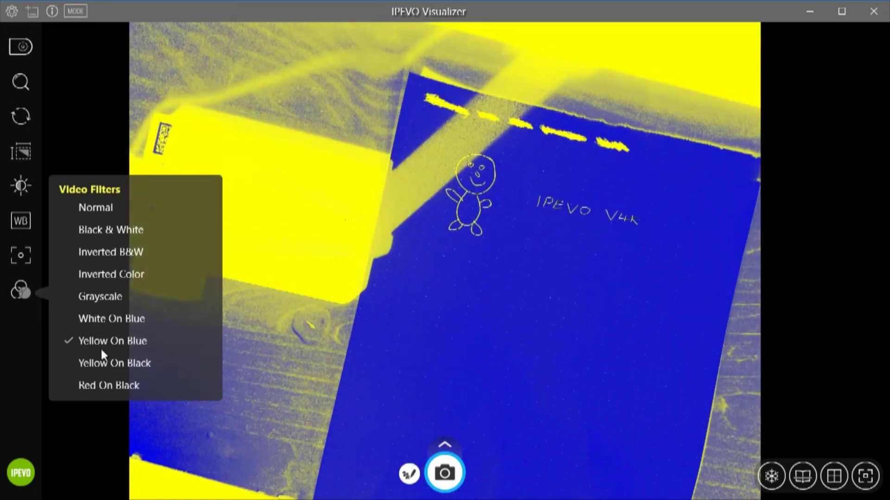
pyautogui.click(99, 362)
pyautogui.click(93, 382)
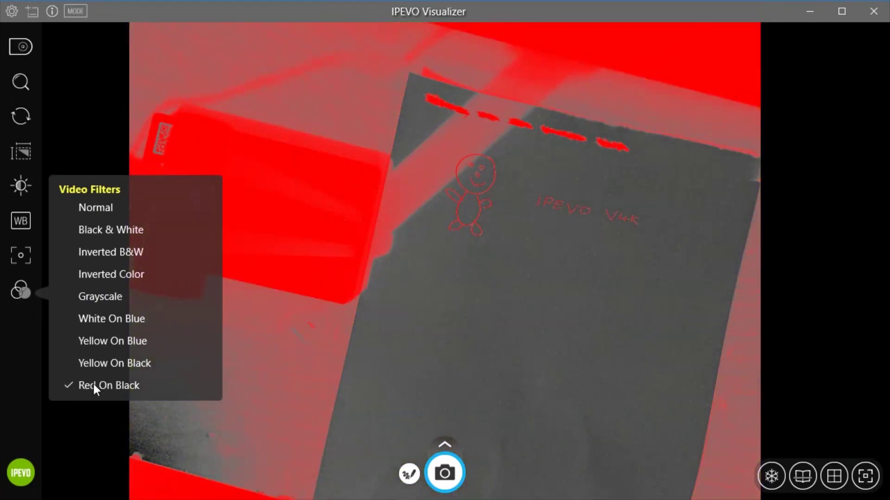
pyautogui.click(93, 206)
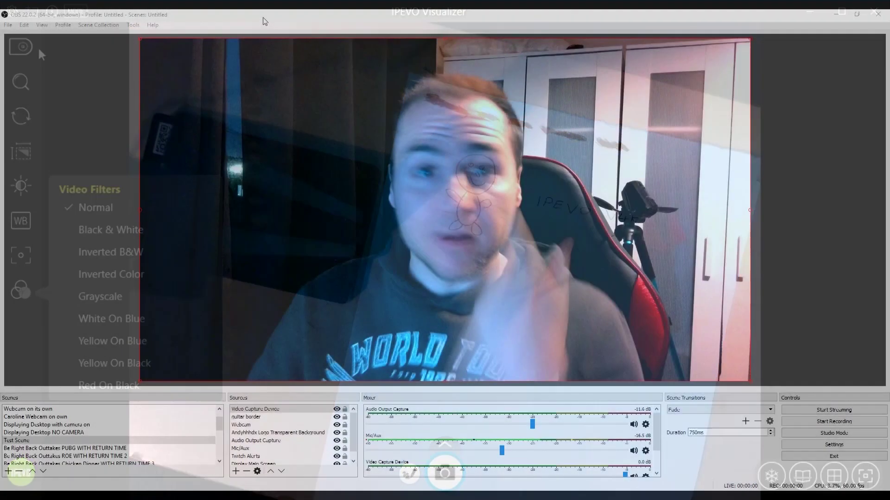